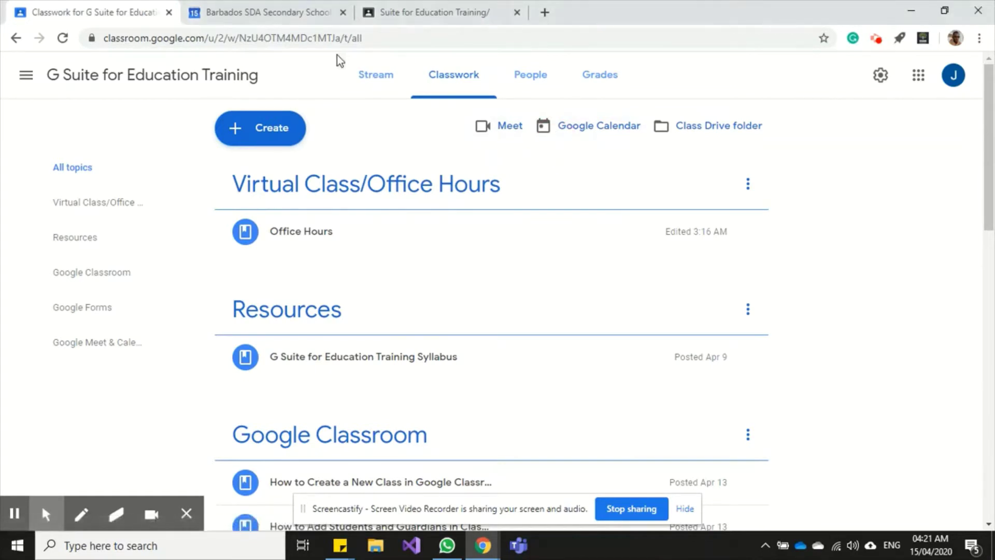
Copy the Meet link from the Module 5 - Lower Junior event in the class calendar.
left_click(259, 5)
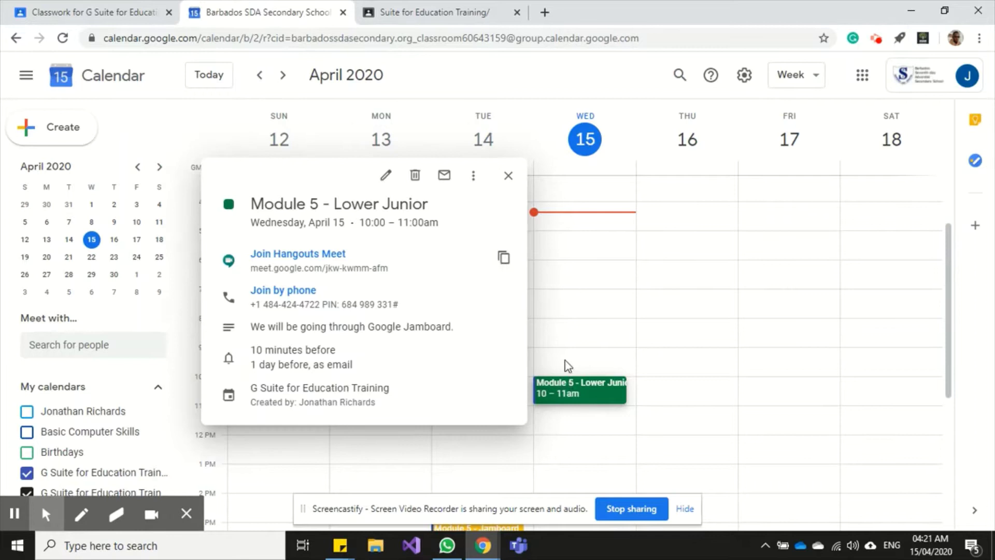
left_click(565, 374)
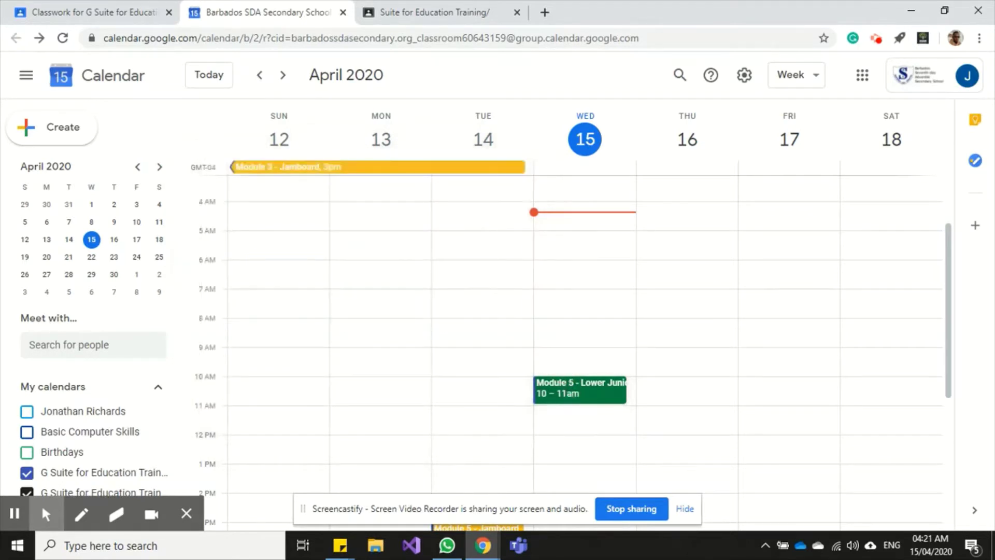
left_click(570, 394)
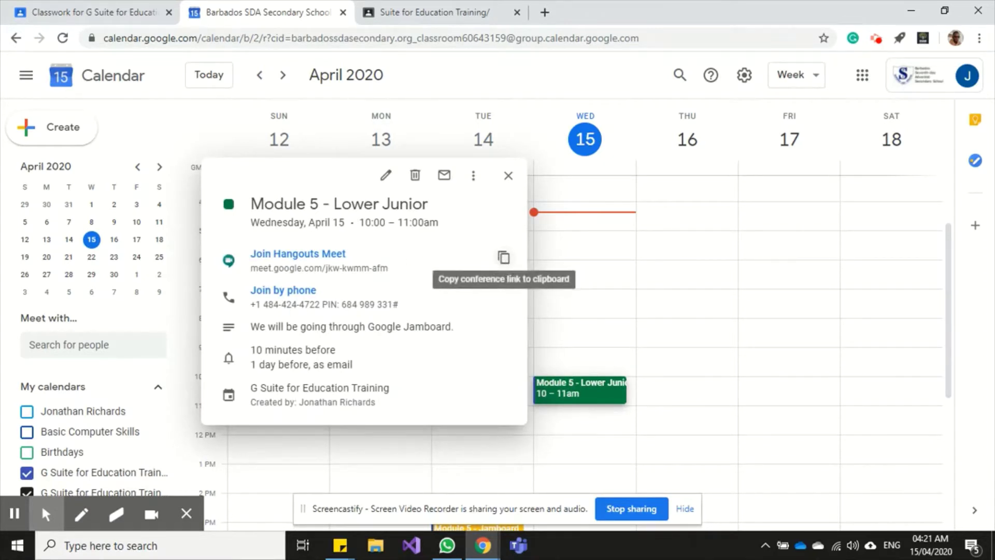
left_click(504, 258)
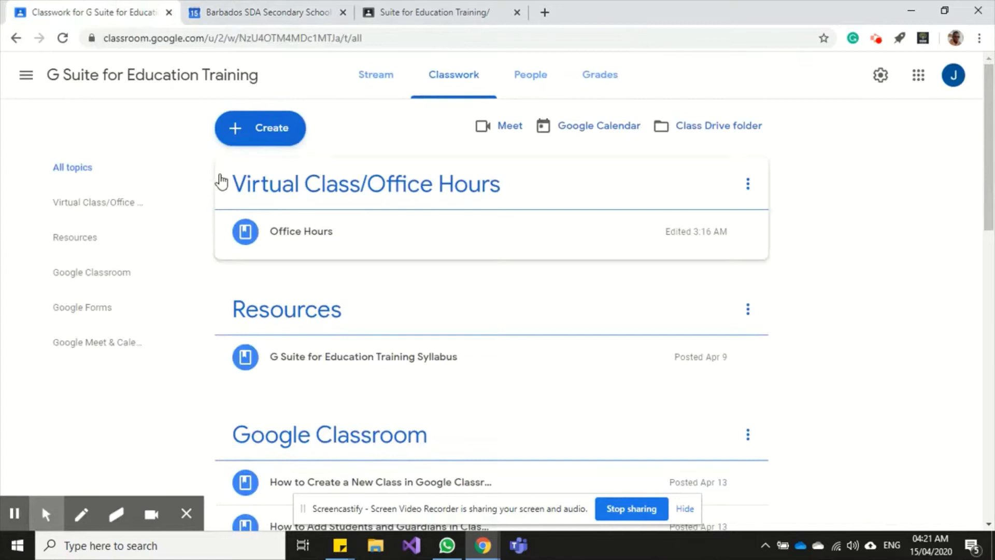
Create a new material titled 'Module 5' and attach the copied Meet link.
left_click(286, 141)
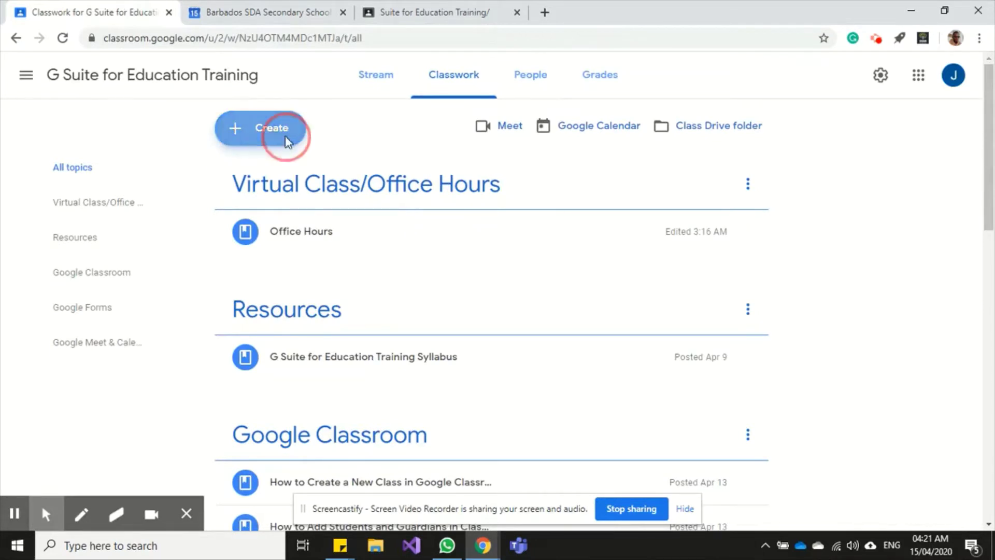
left_click(279, 238)
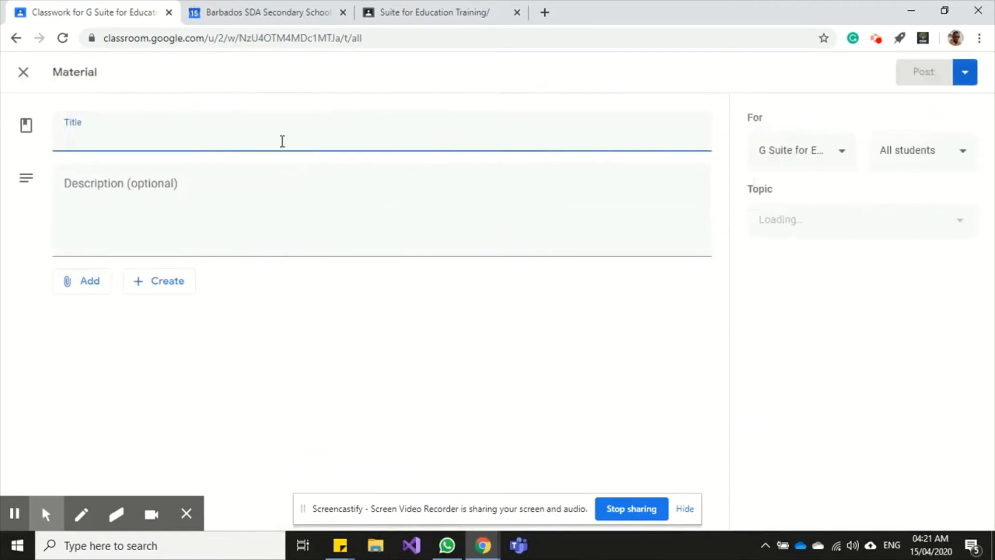
type("Module 5")
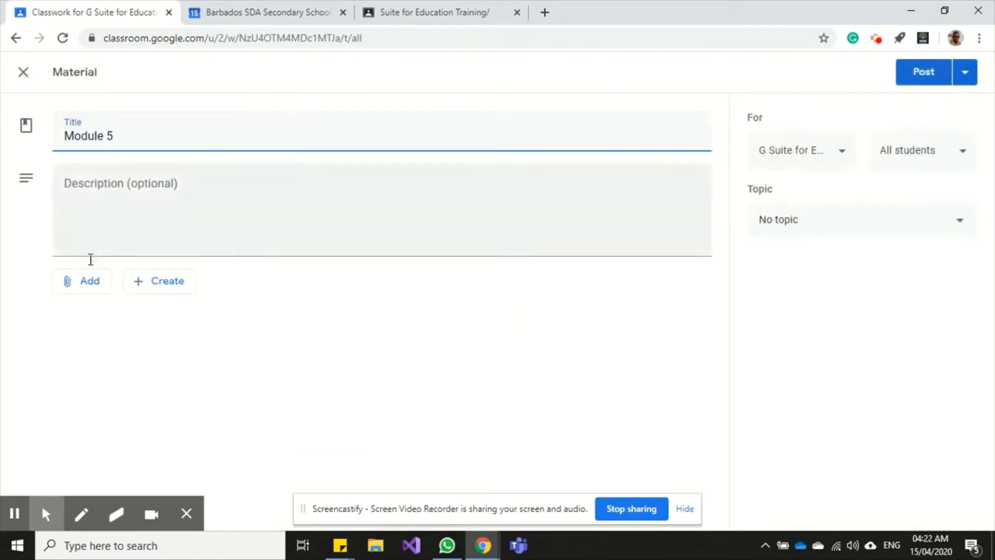
left_click(84, 281)
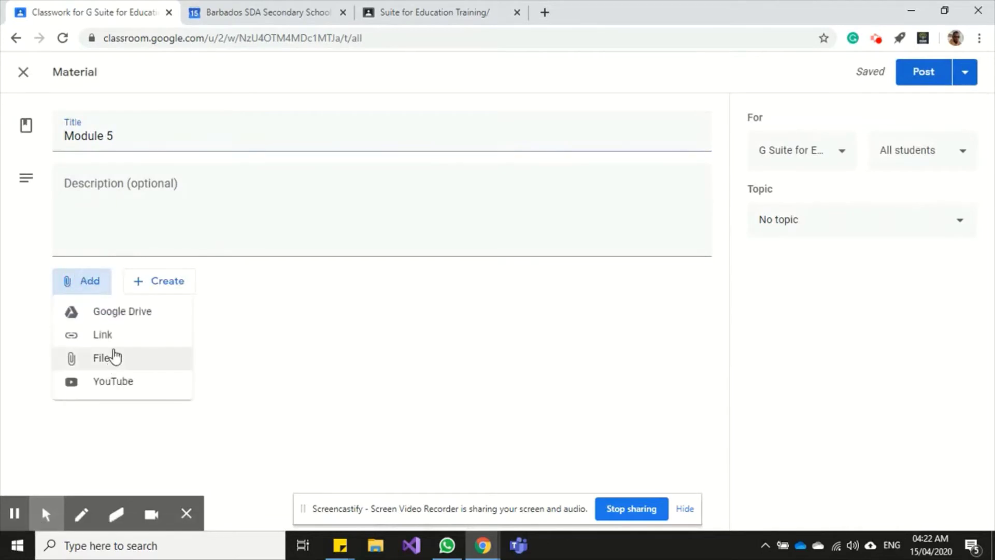
left_click(106, 335)
key("ctrl+v")
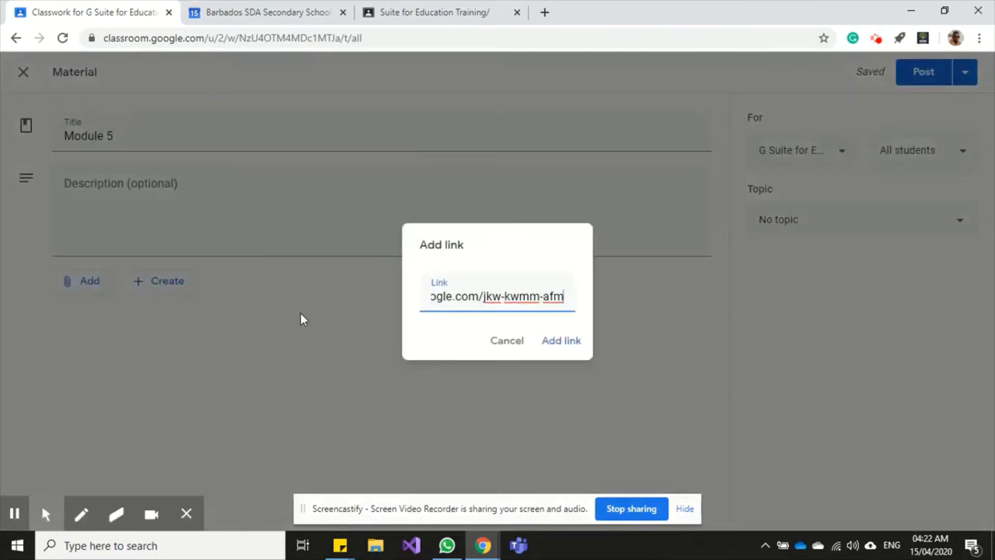
left_click(552, 342)
File the material under the Virtual Class/Office Hours topic and bring up the posting options.
left_click(818, 238)
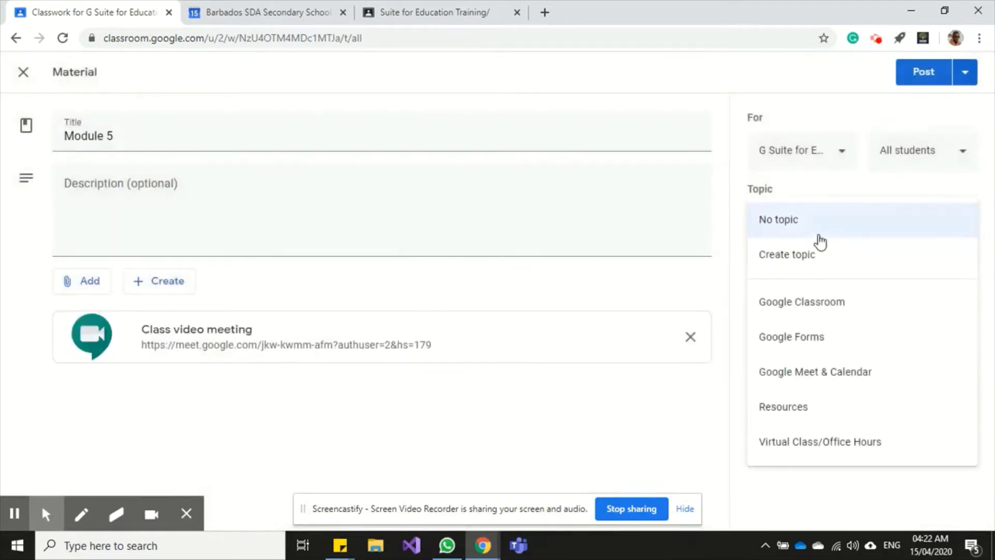
left_click(799, 455)
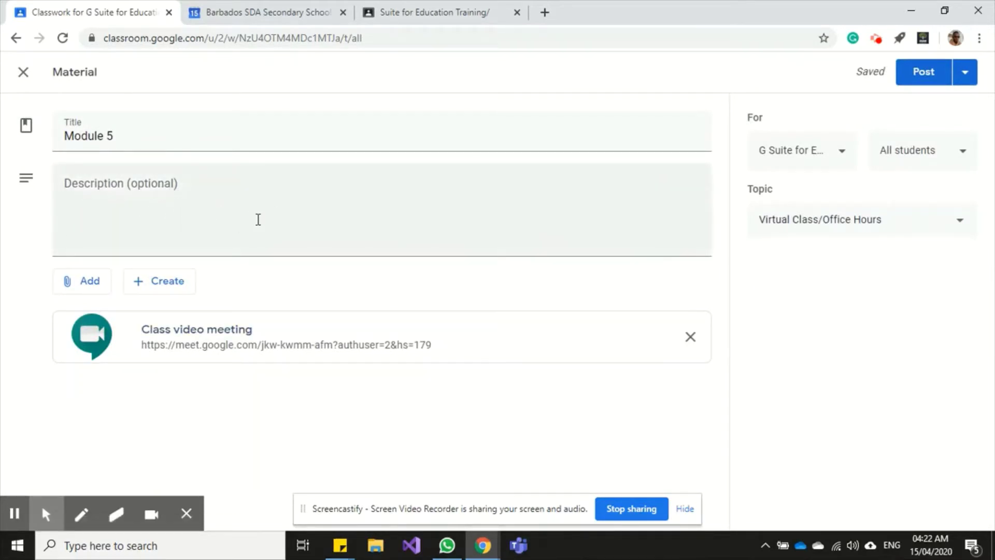
left_click(965, 75)
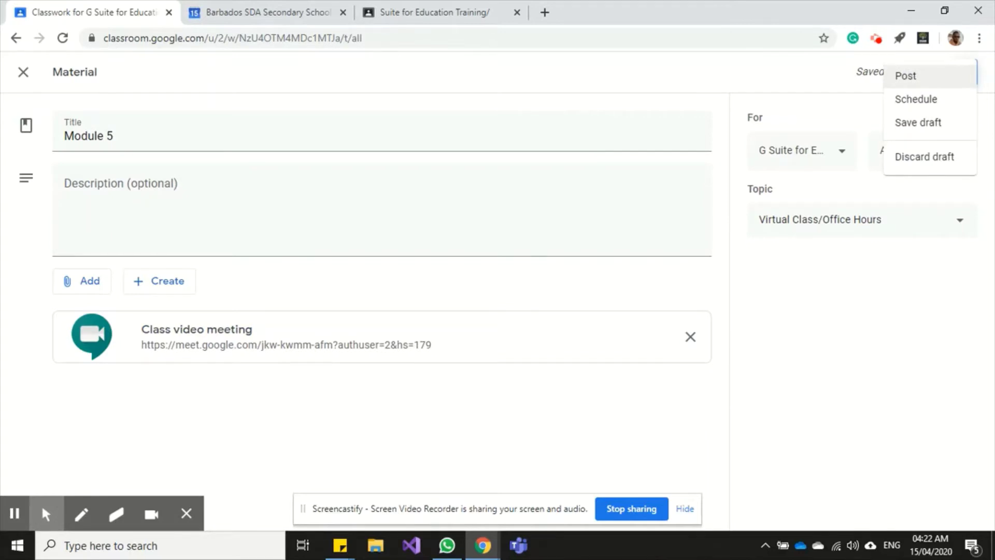
Schedule Module 5 to post on April 15, 2020 at 9:45 AM.
left_click(934, 106)
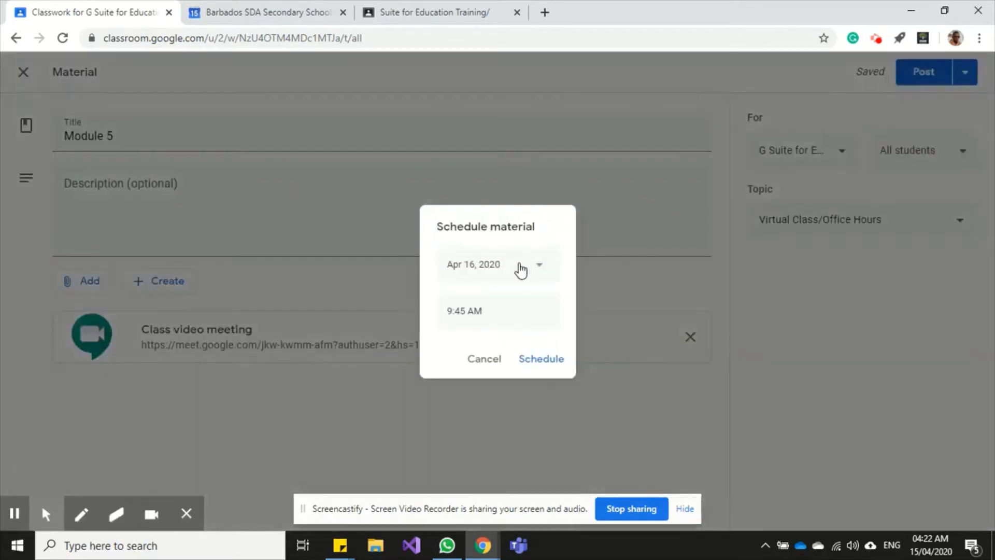
left_click(521, 270)
left_click(520, 379)
left_click(533, 365)
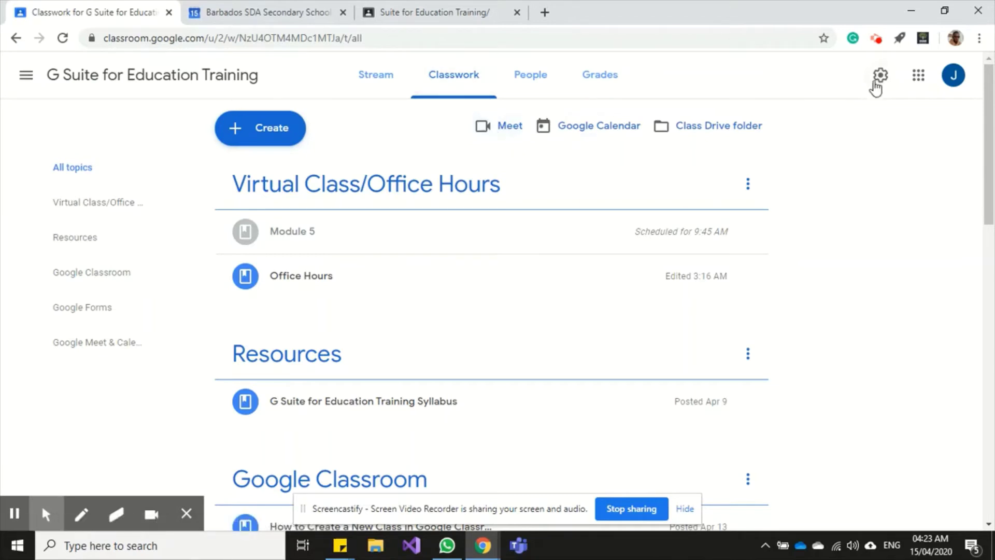
Generate a class Meet link in the General section of class settings, leaving it visible to students.
left_click(880, 75)
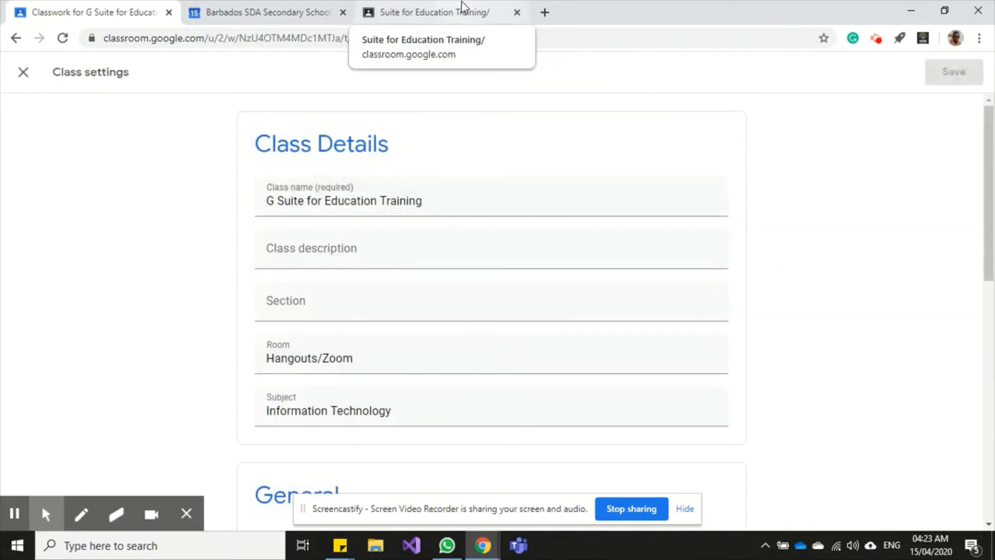
left_click(412, 13)
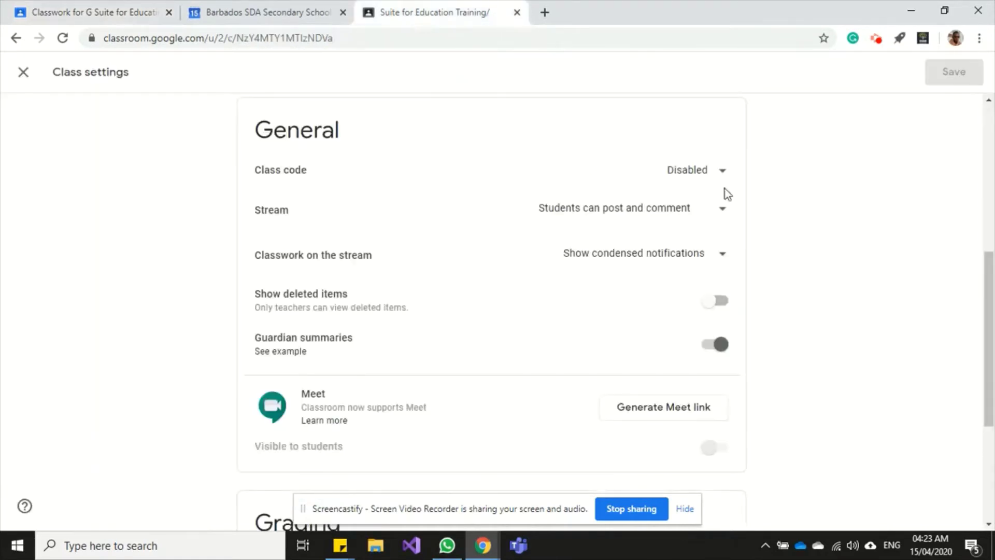
left_click(990, 276)
left_click_drag(991, 277, 904, 317)
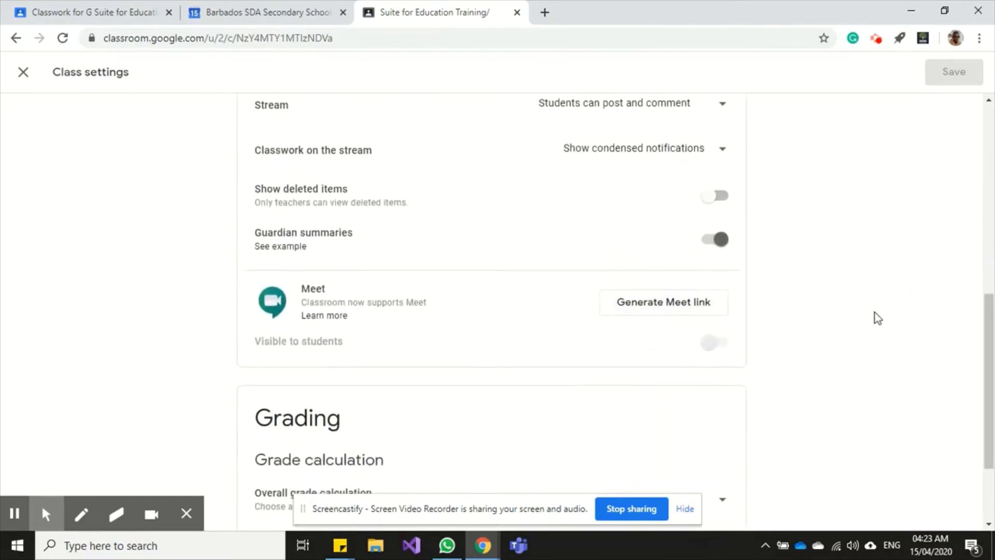
left_click_drag(987, 317, 986, 342)
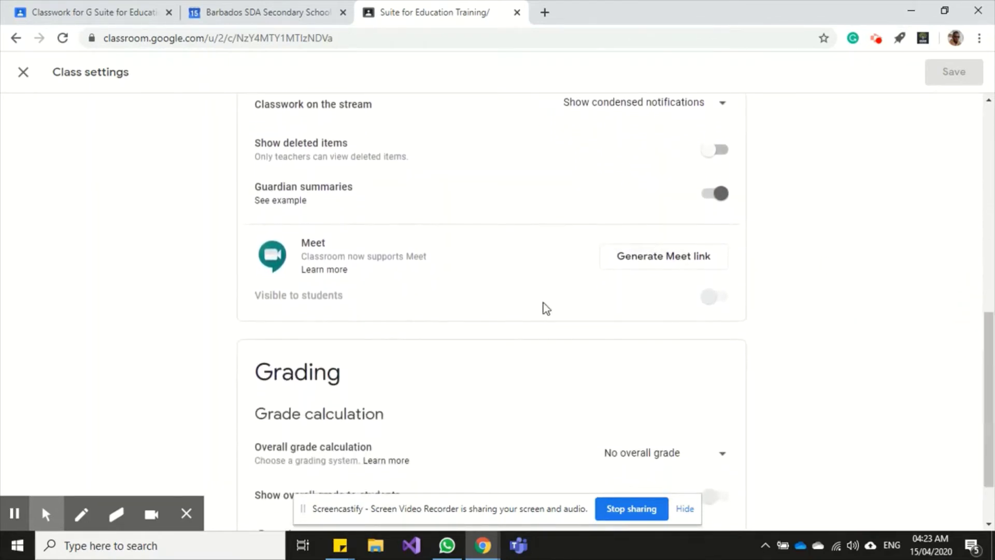
left_click(642, 265)
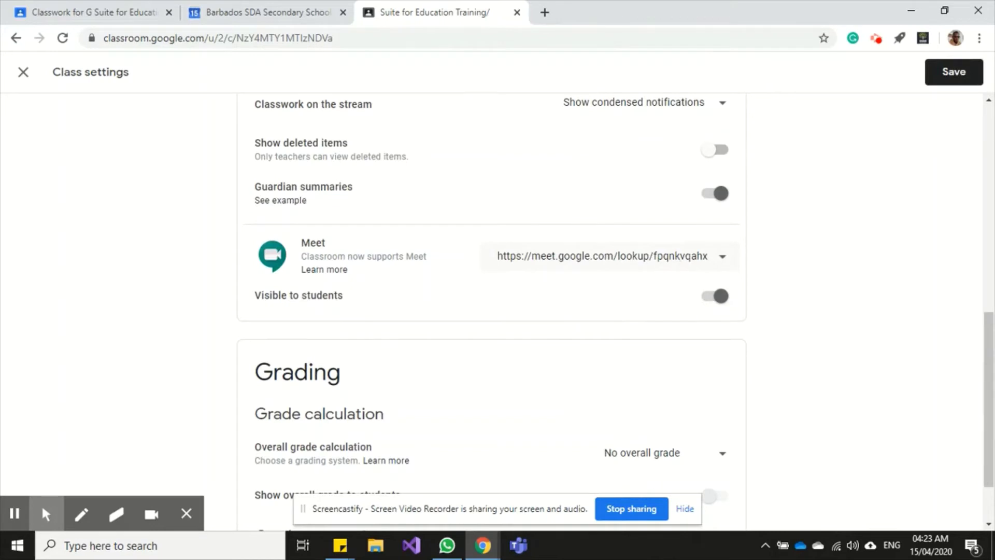
Copy the class Meet link, then reset it to a newly generated one.
left_click(686, 262)
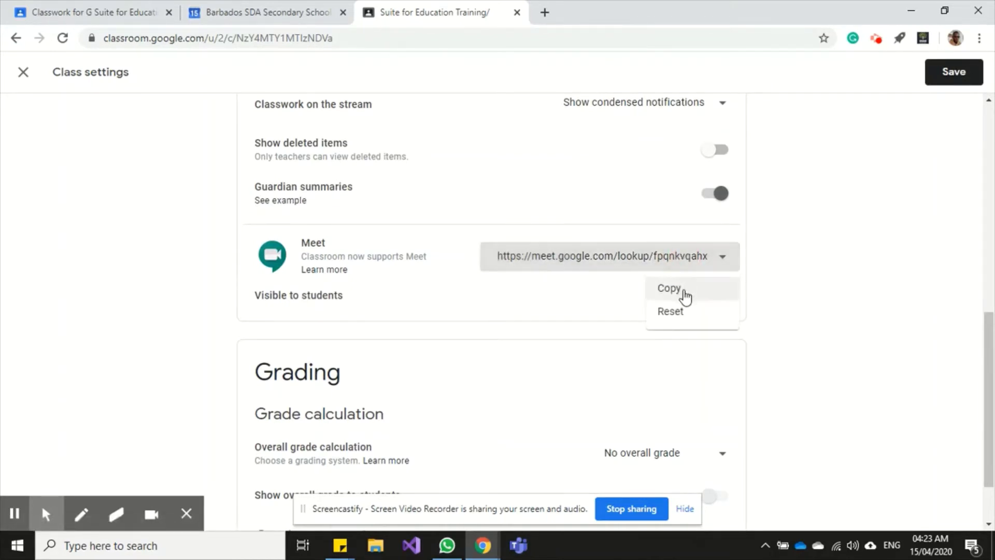
left_click(684, 291)
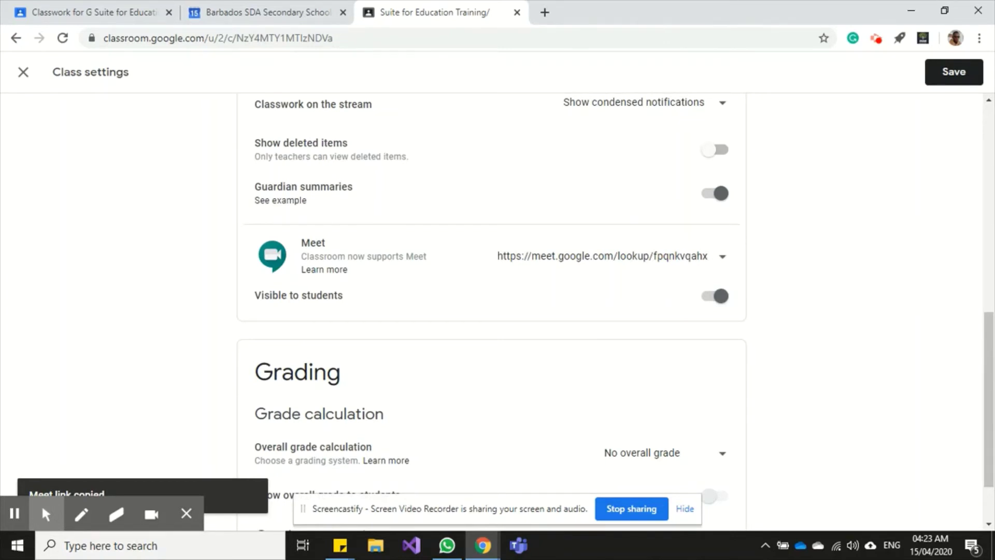
left_click(673, 265)
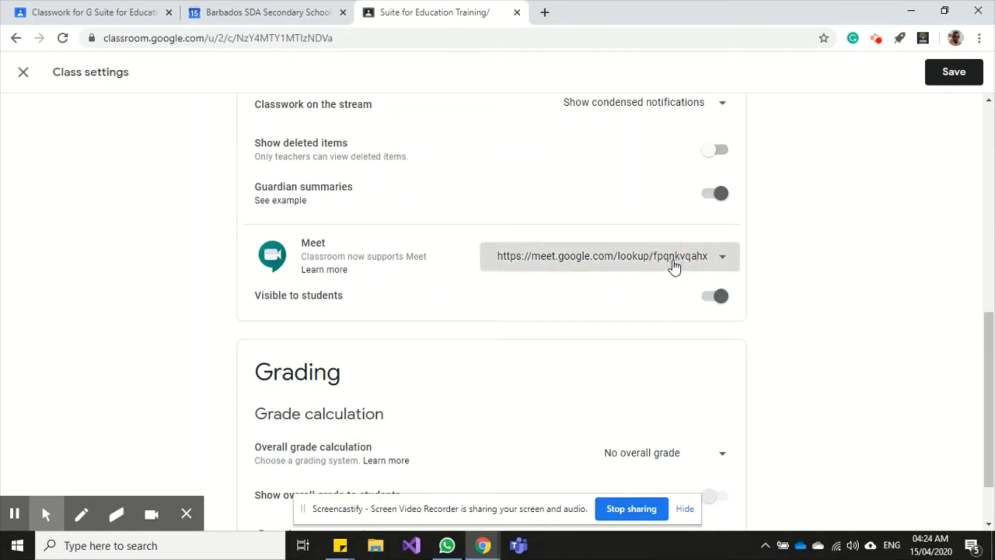
left_click(675, 312)
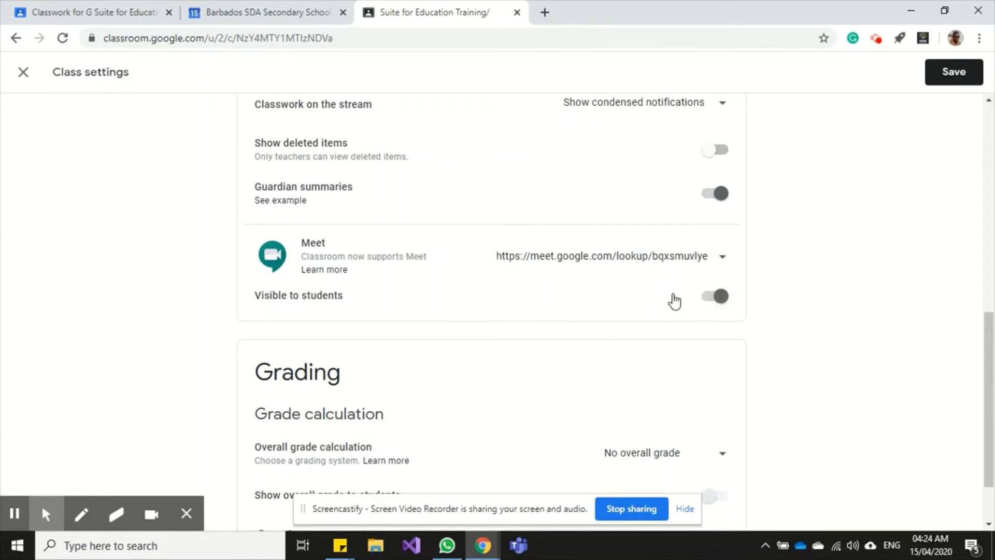
Toggle Visible to students off and back on, then save the class settings.
left_click(706, 303)
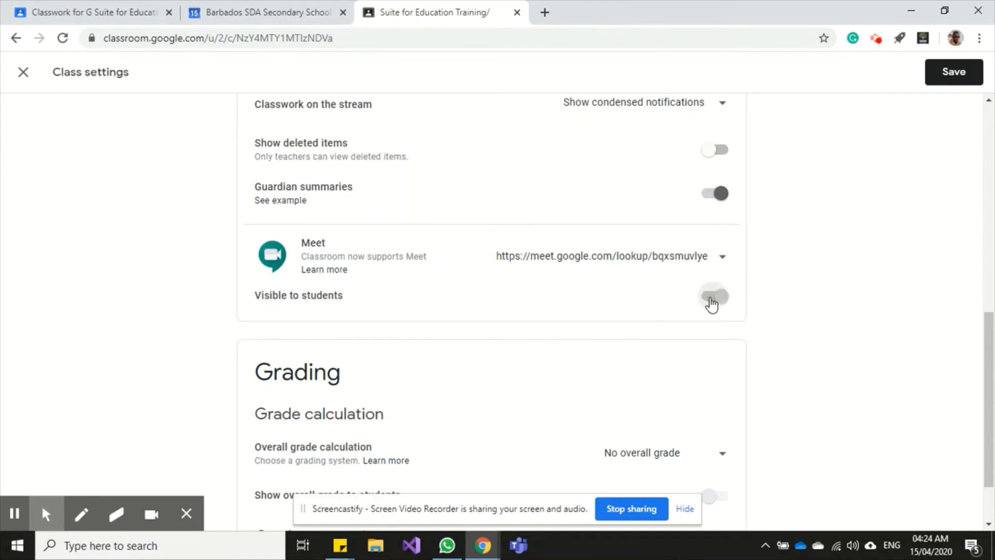
left_click(711, 302)
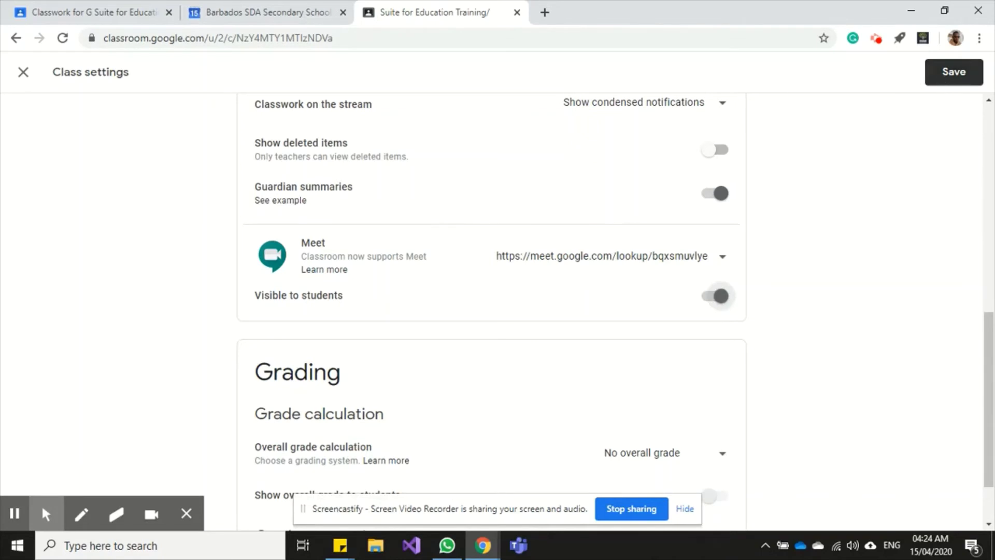
left_click(953, 72)
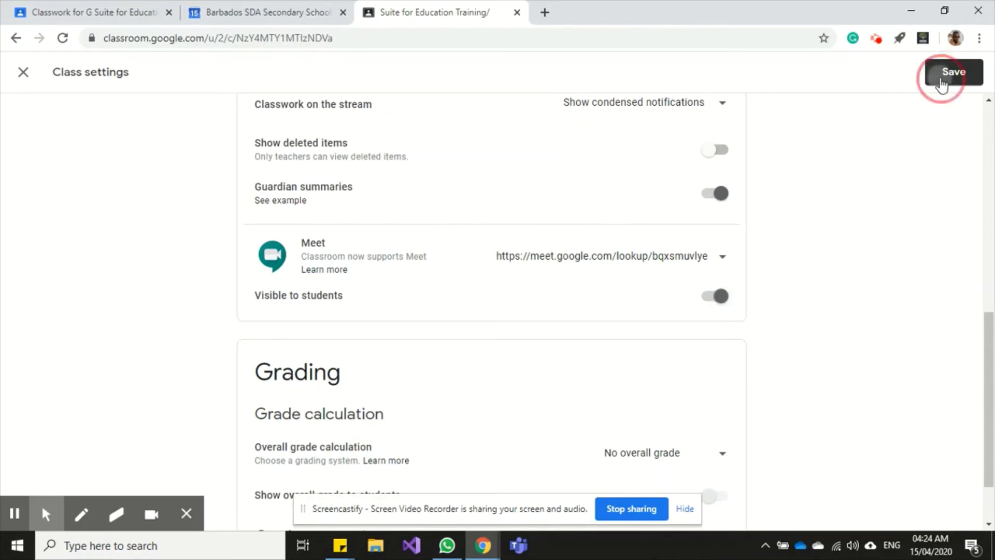
left_click(91, 9)
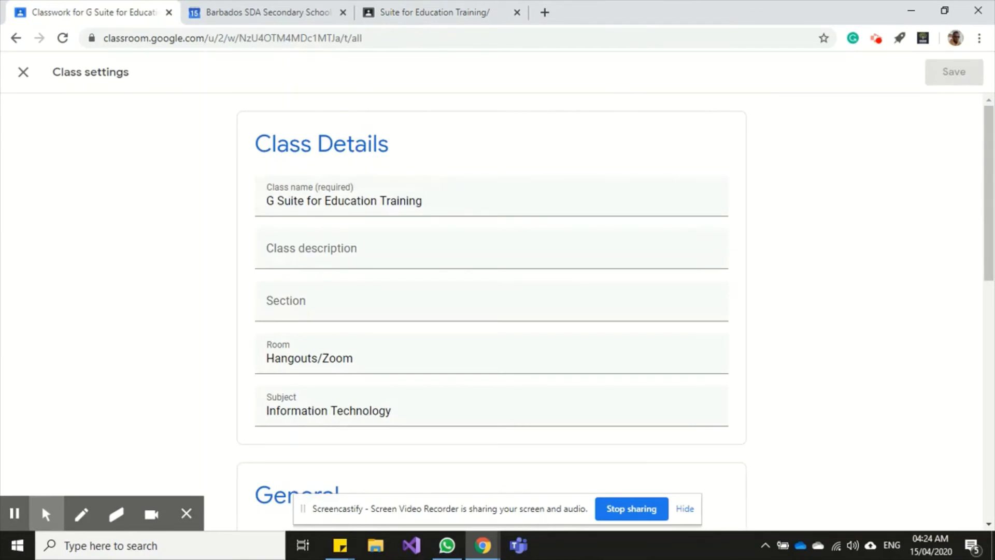
Close class settings and check the Meet join screen with camera and microphone turned off.
left_click(22, 75)
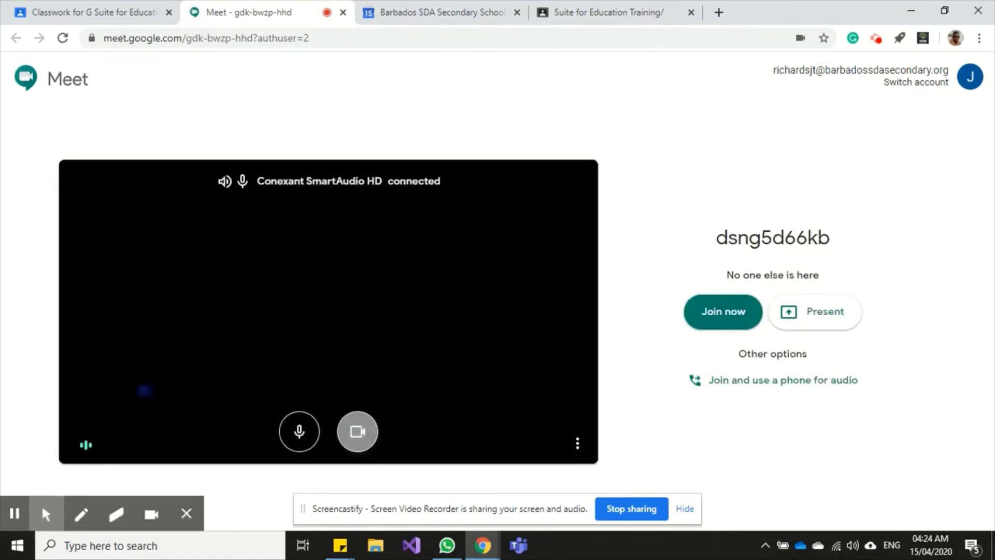
left_click(363, 432)
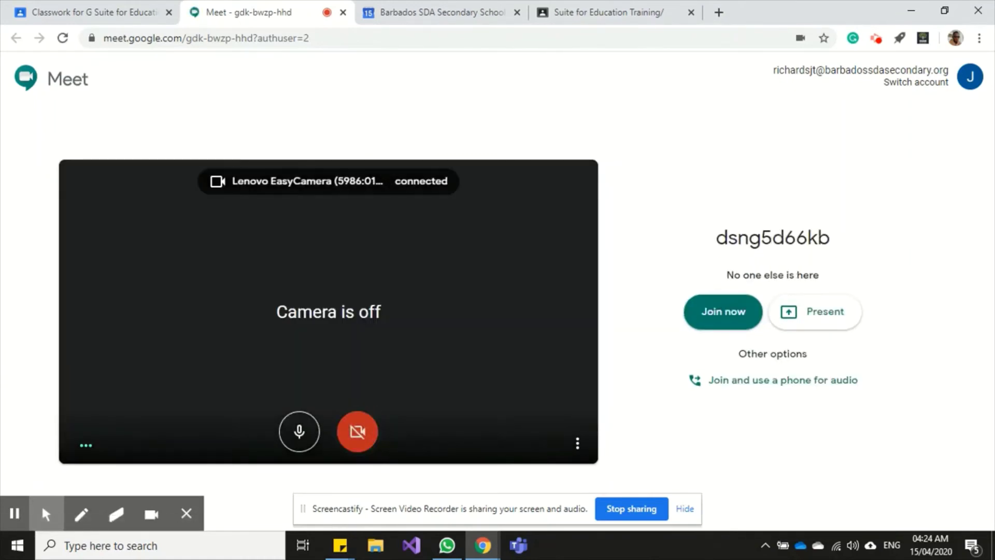
left_click(301, 430)
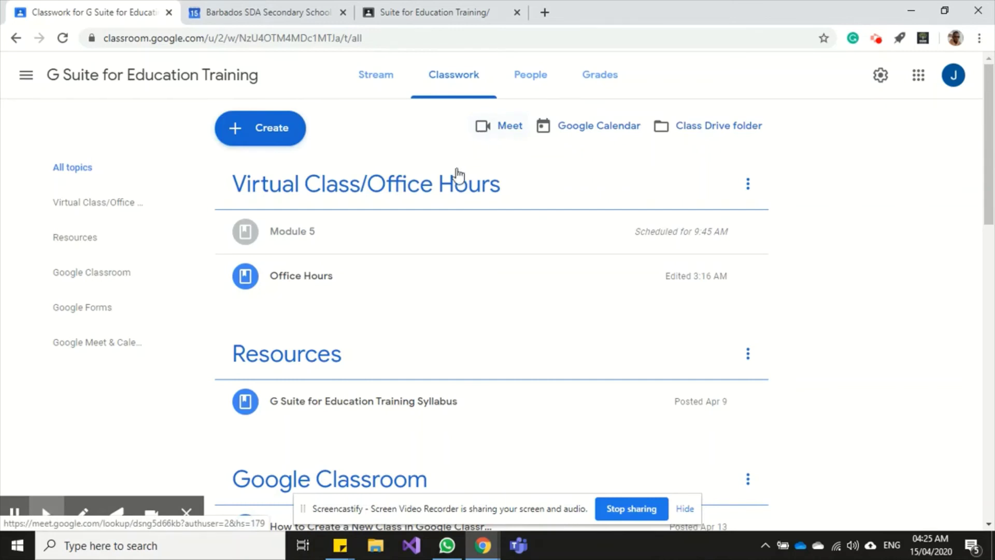
Edit Module 5 and attach the pasted class Meet lookup link.
left_click(380, 238)
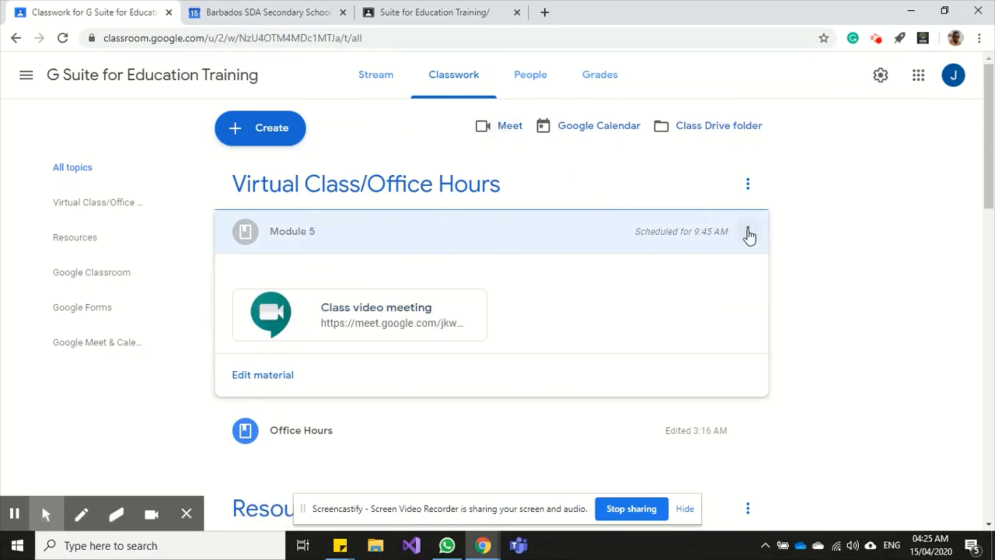
left_click(748, 233)
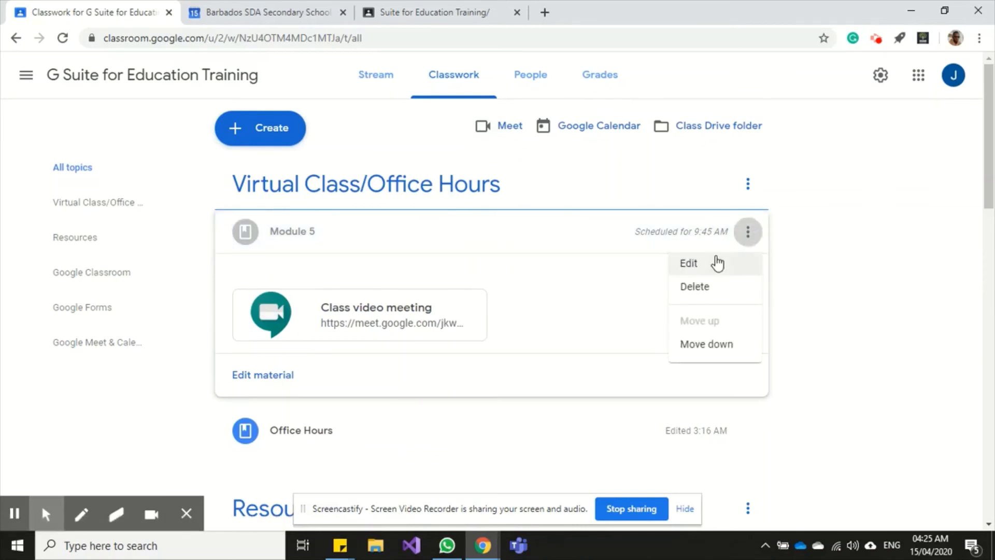
left_click(716, 263)
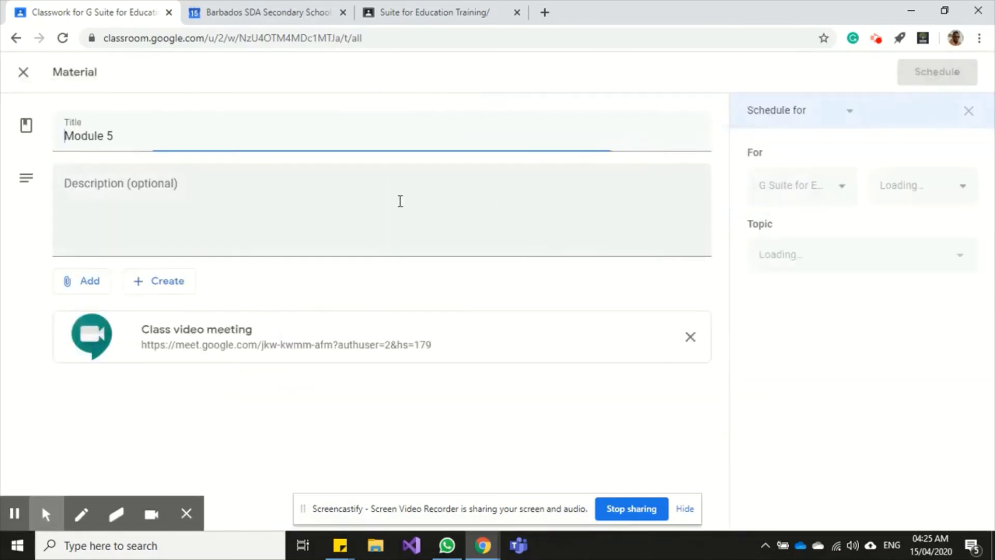
left_click(90, 282)
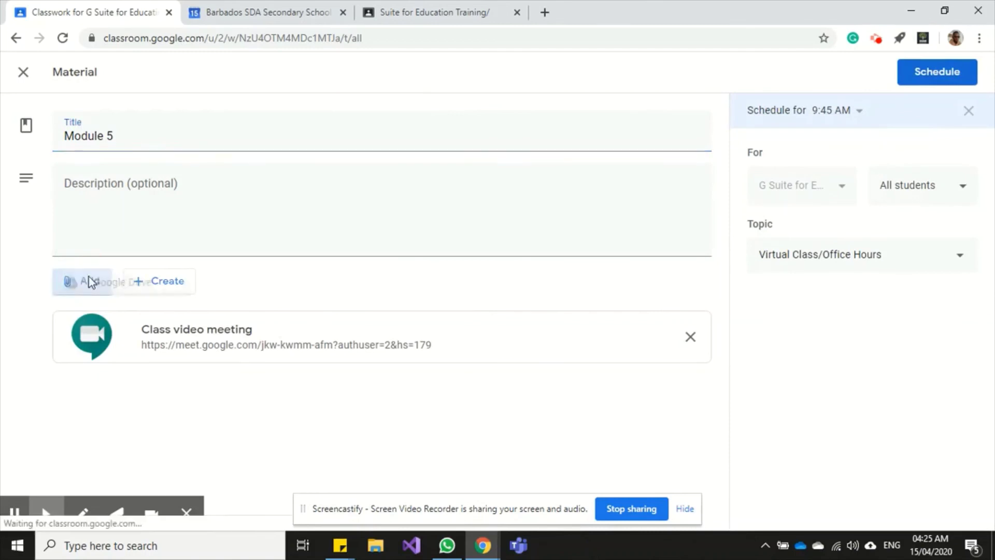
left_click(113, 334)
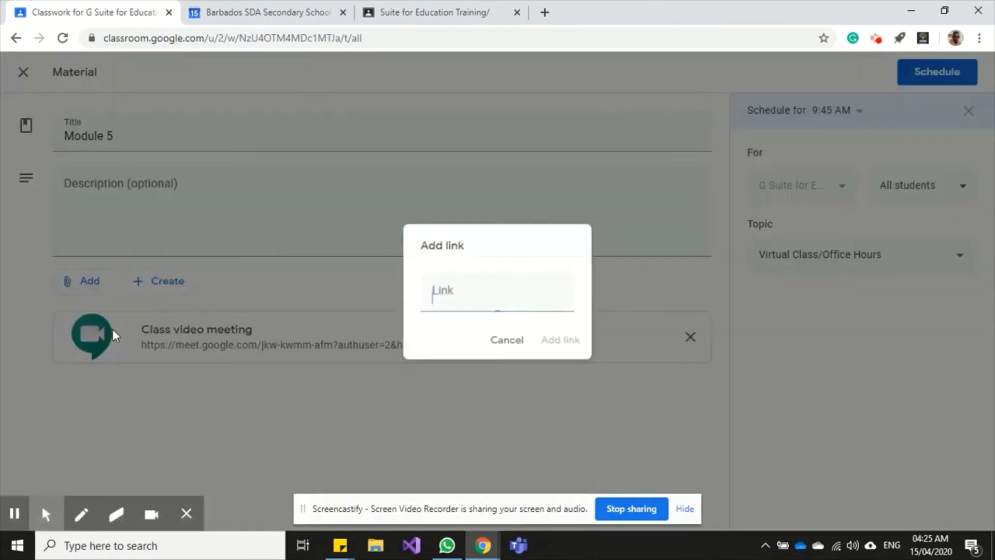
key("ctrl+v")
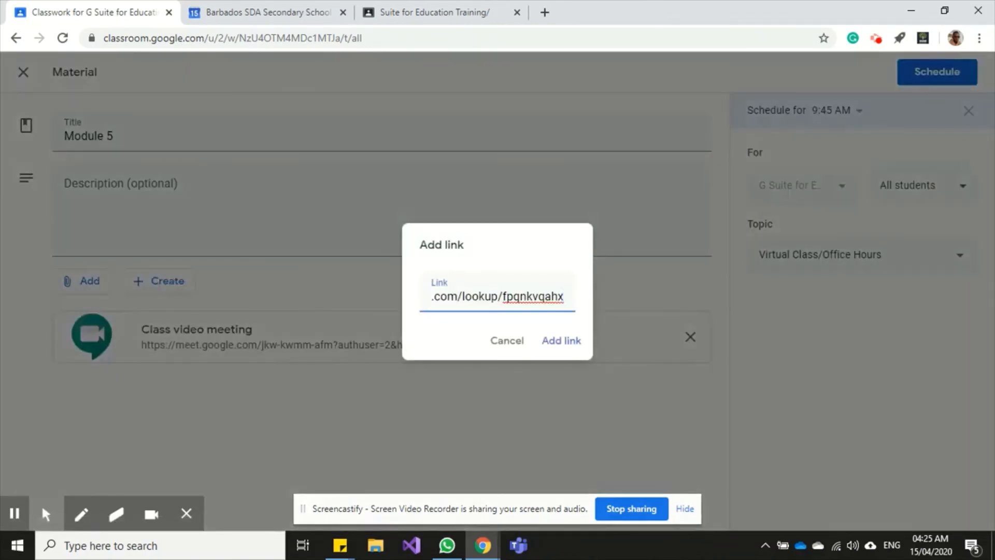
left_click(561, 342)
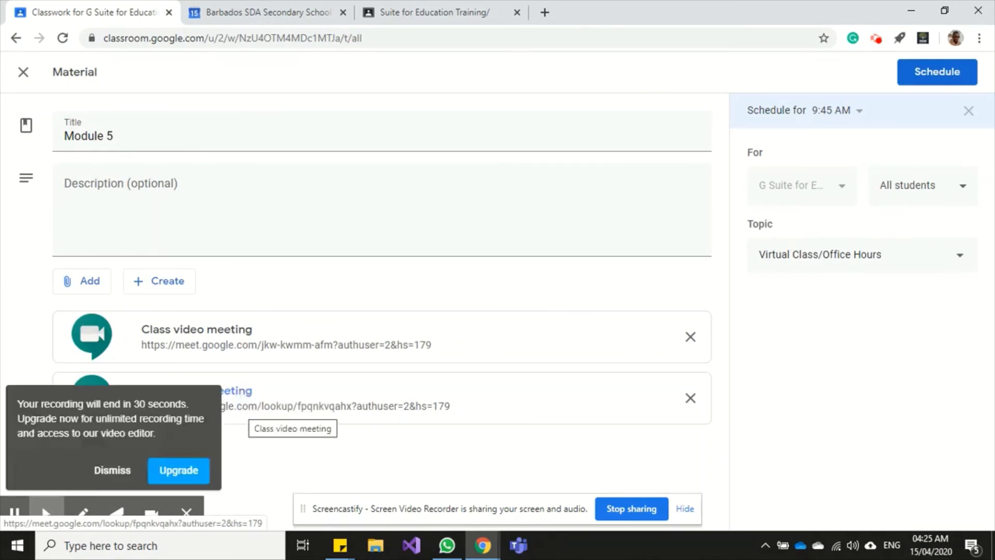
Remove the old jkw-kwmm-afm meeting attachment and schedule Module 5 again.
left_click(128, 471)
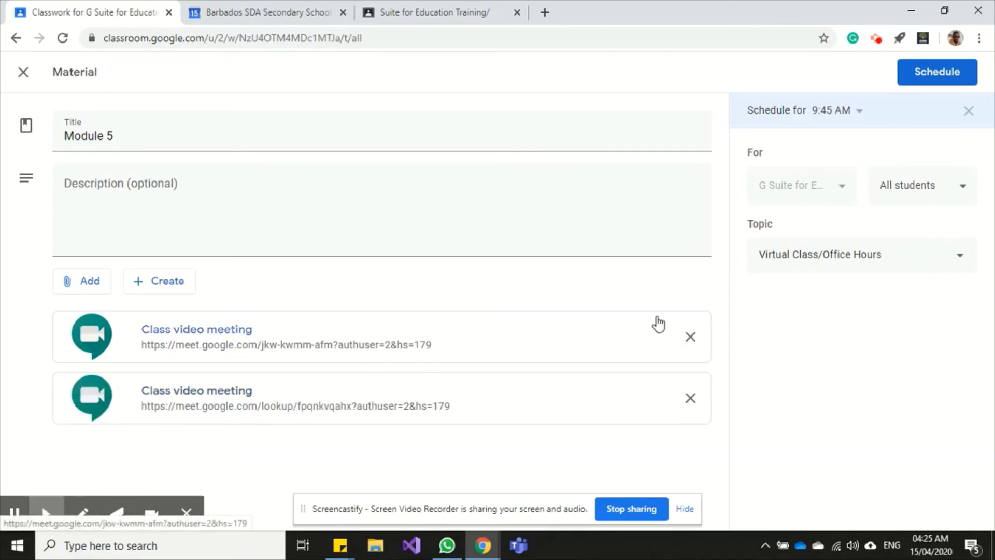
left_click(689, 338)
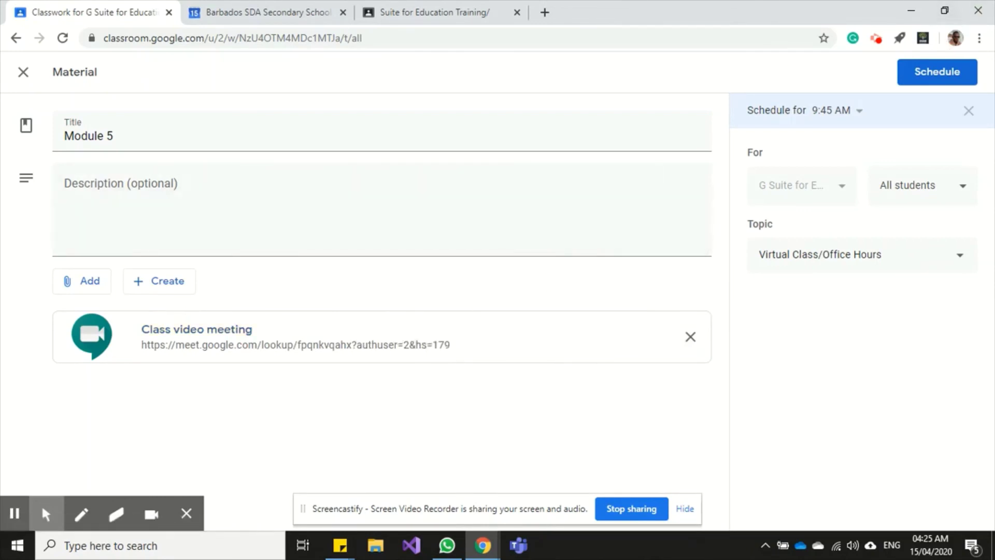
left_click(935, 71)
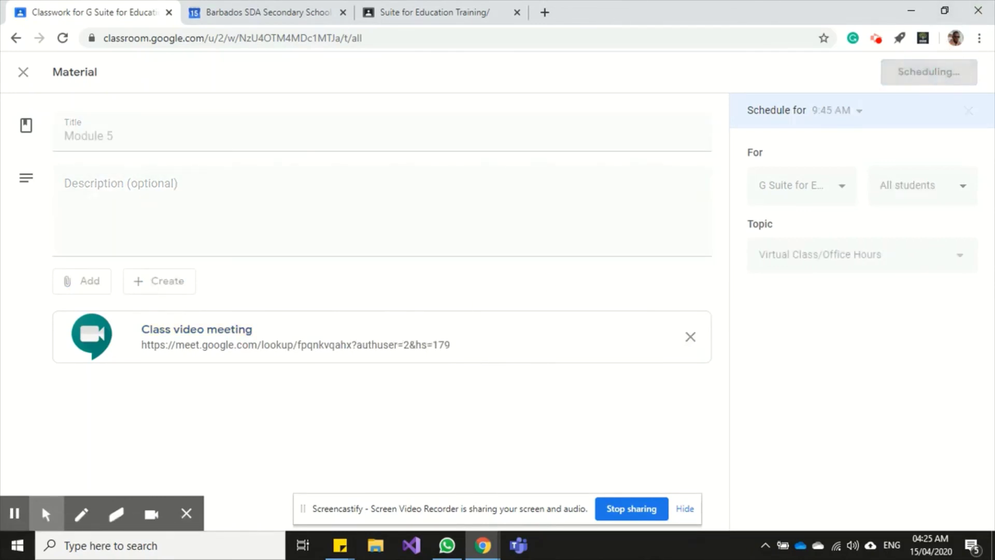